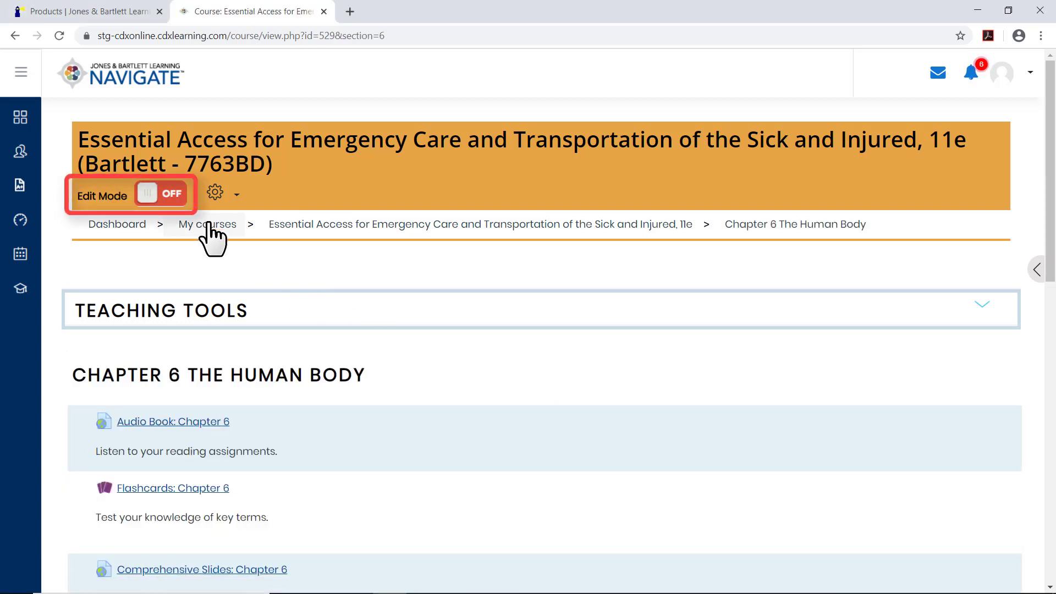
Step: Turn on edit mode for the course and add a new Assignment activity to Chapter 6 The Human Body
click(160, 193)
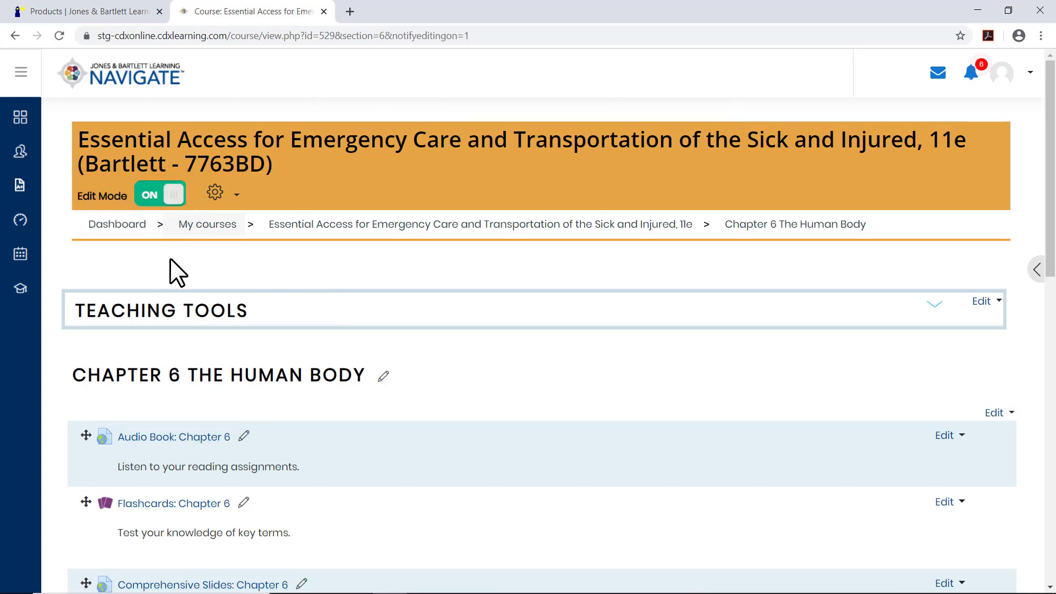
drag(1049, 242, 1053, 517)
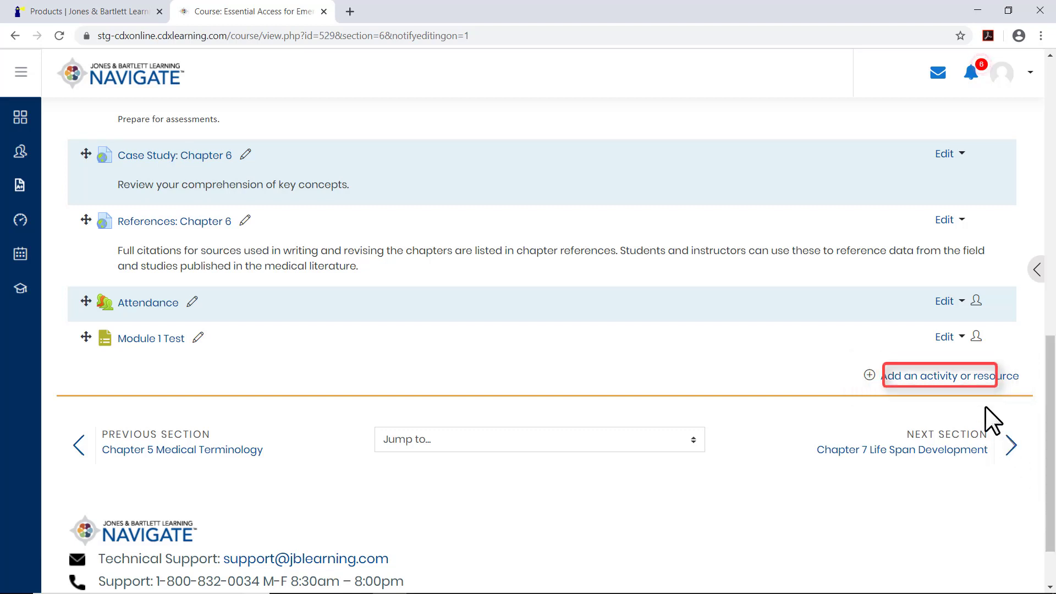
click(967, 377)
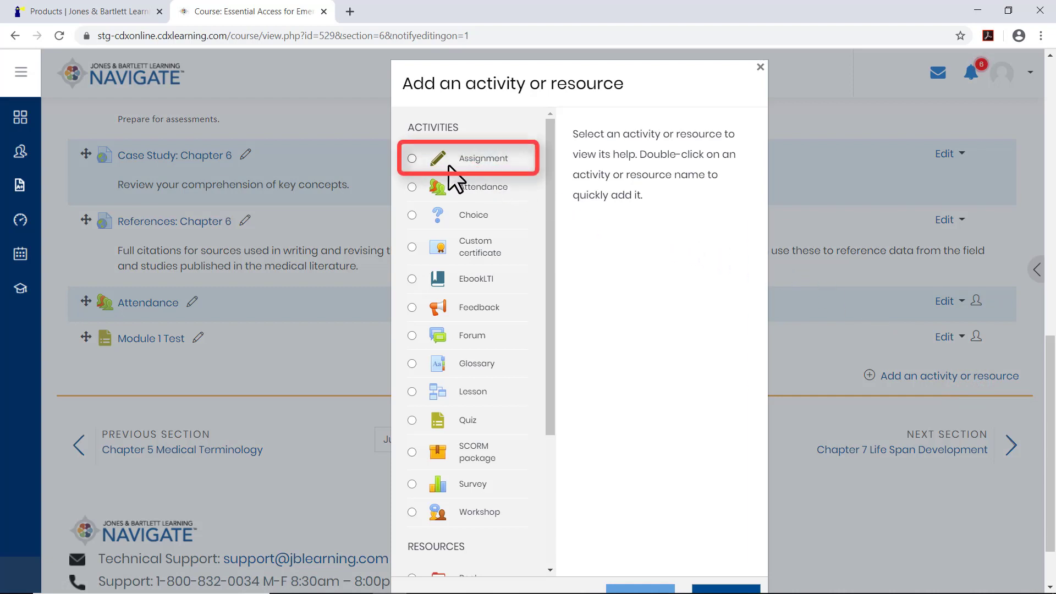
click(412, 159)
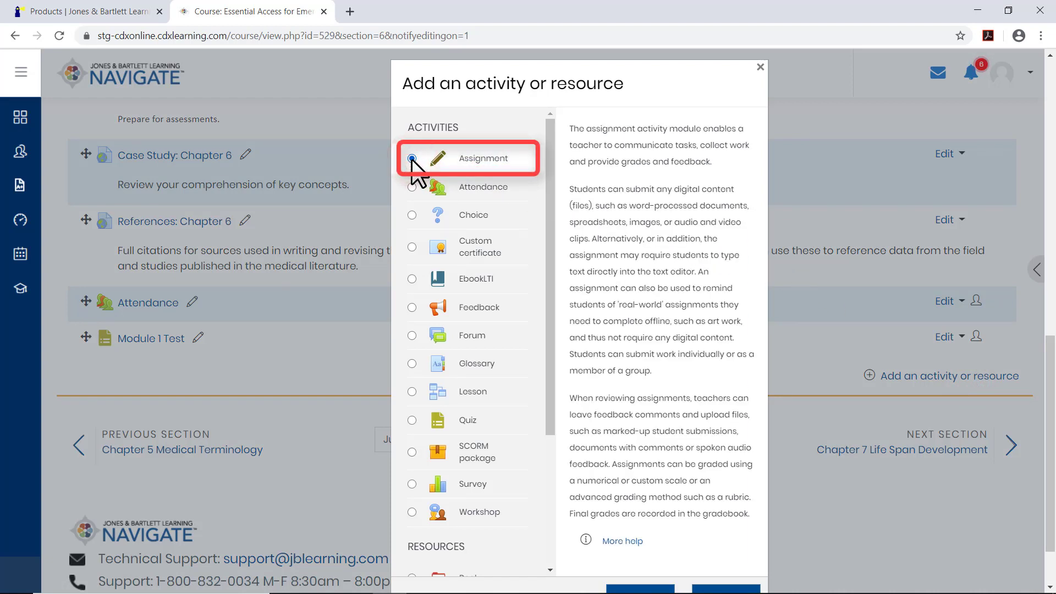
scroll(644, 248, down, 1)
scroll(643, 249, down, 1)
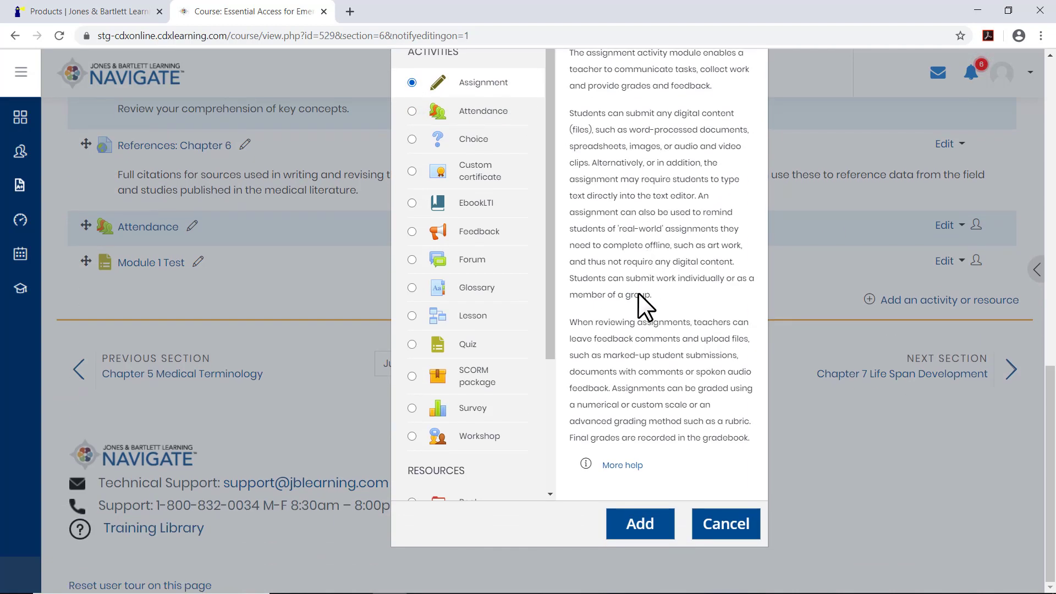
click(618, 532)
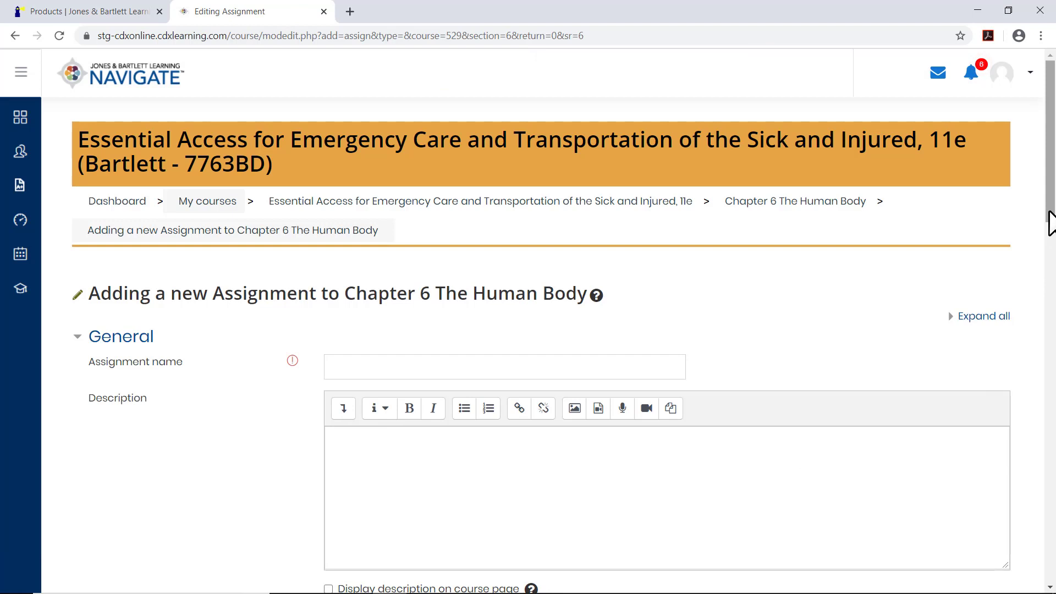
Step: Name the assignment "Chapter 6 Paper" and enter the description "Chapter 6 Paper on the Human Body. Due by July 12th."
drag(1048, 212, 1053, 274)
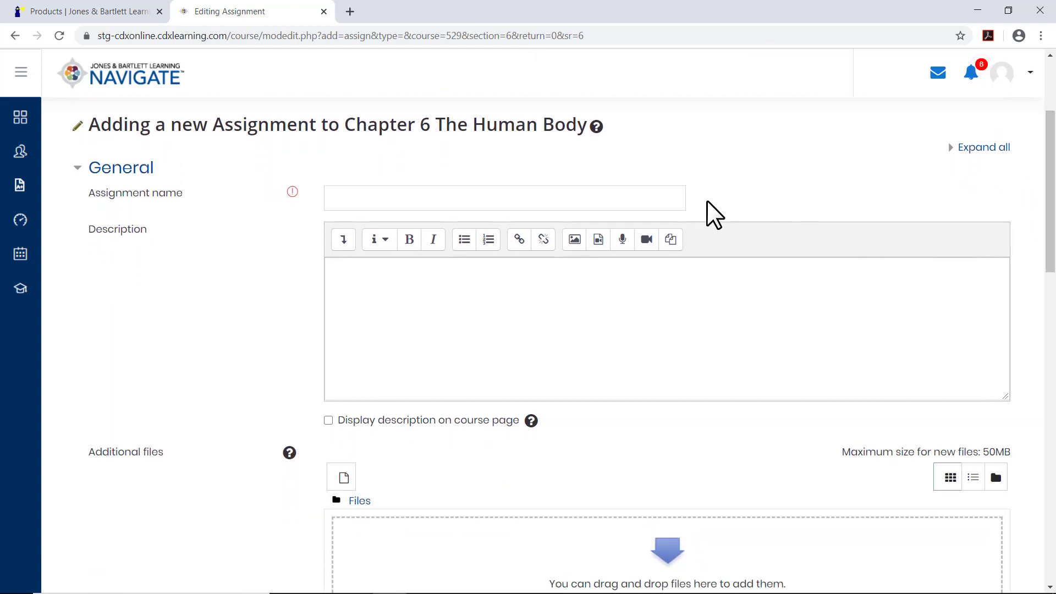
click(676, 196)
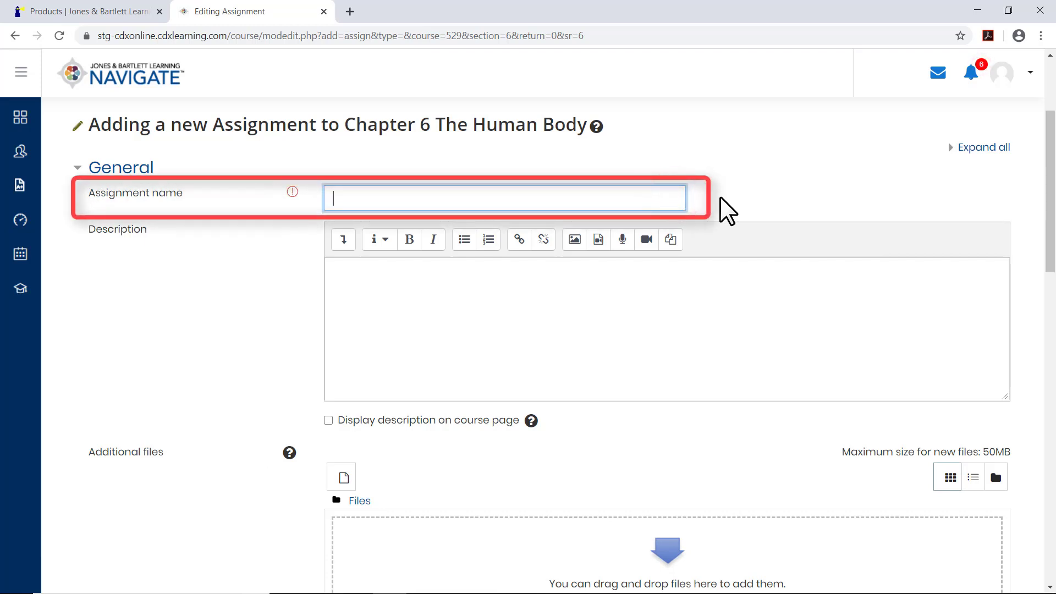
text(Chapter 6 Paper)
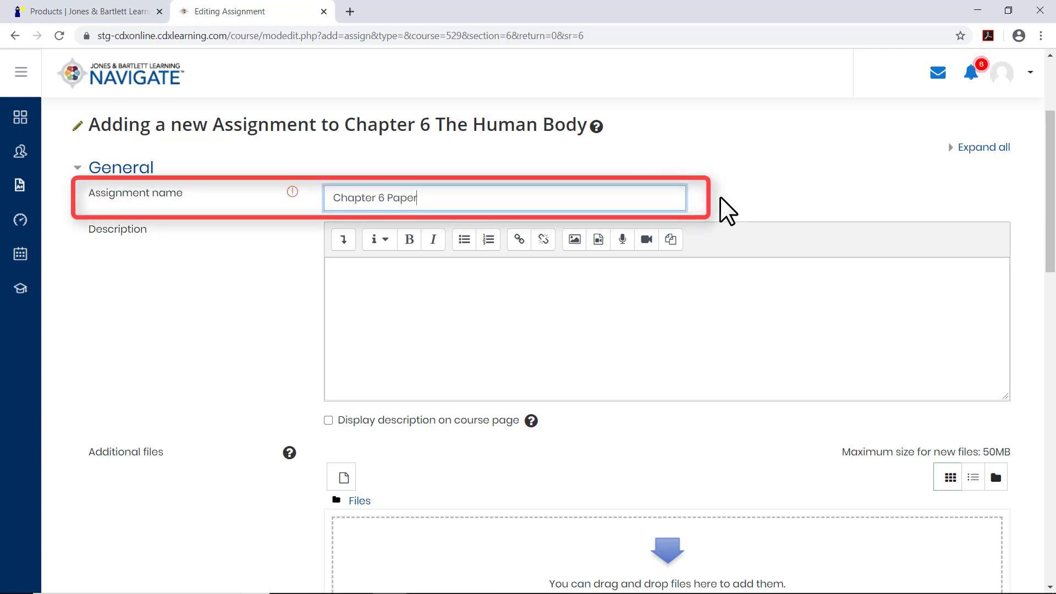
click(669, 281)
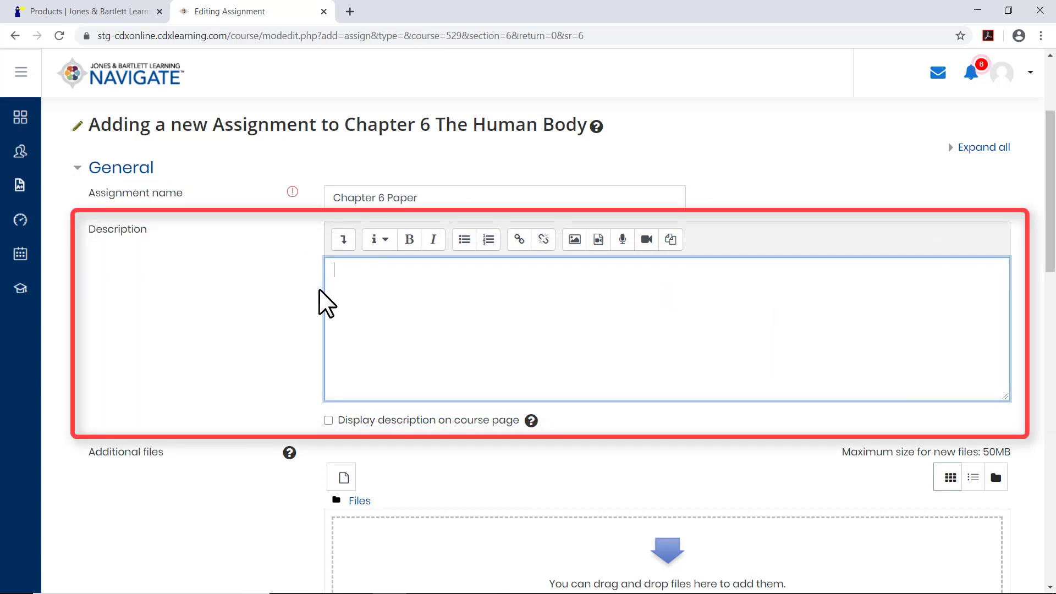
text(Chapter 6 Paper on the Human Body. Due by May 12th)
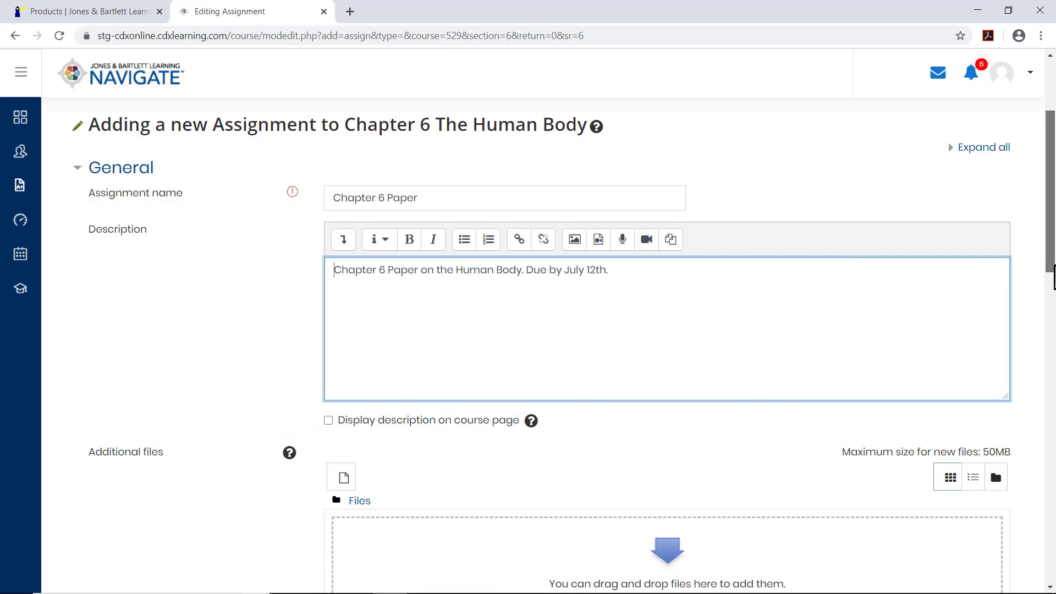
Step: Set the assignment's due date to 12 July in the availability settings
drag(1052, 278, 1053, 375)
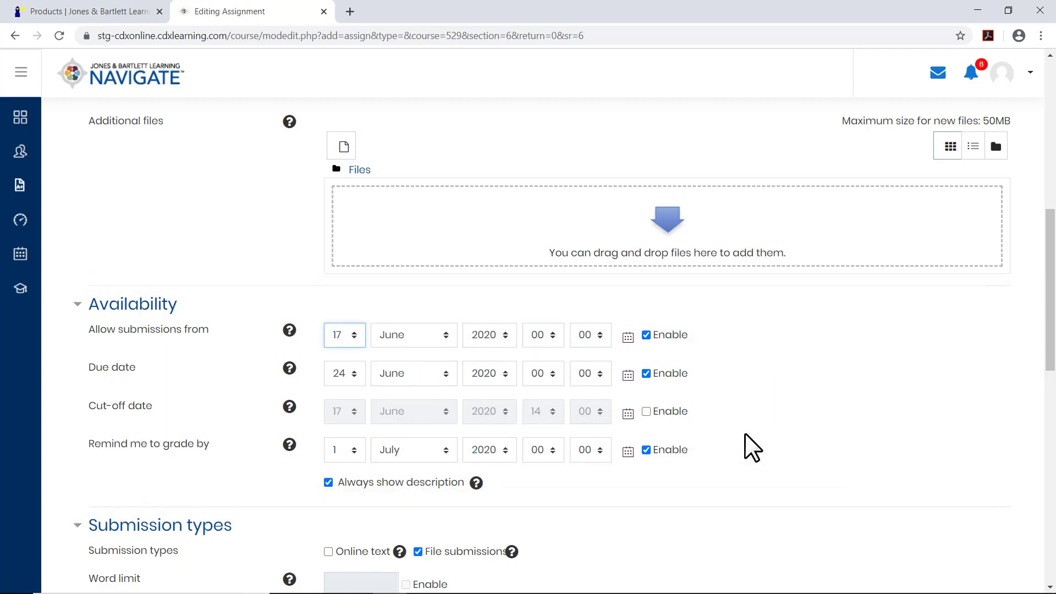
click(646, 374)
click(646, 374)
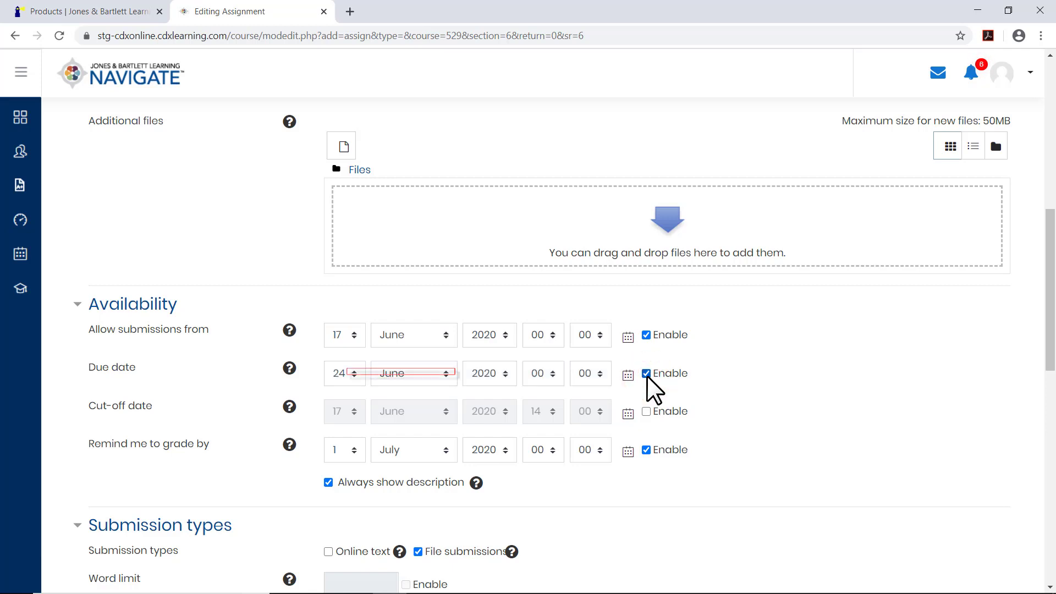
click(443, 378)
click(422, 494)
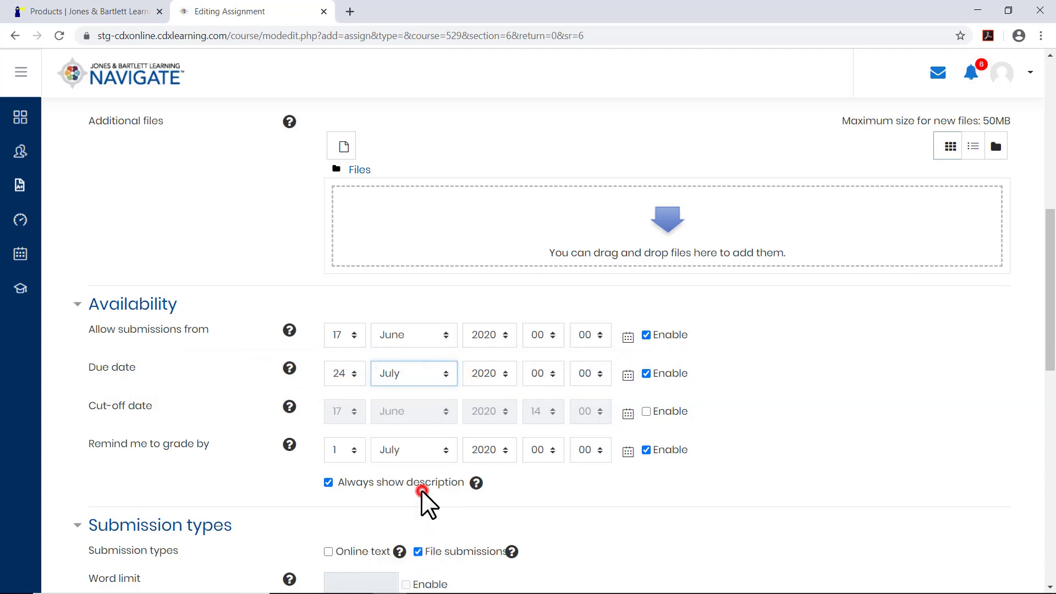
click(360, 374)
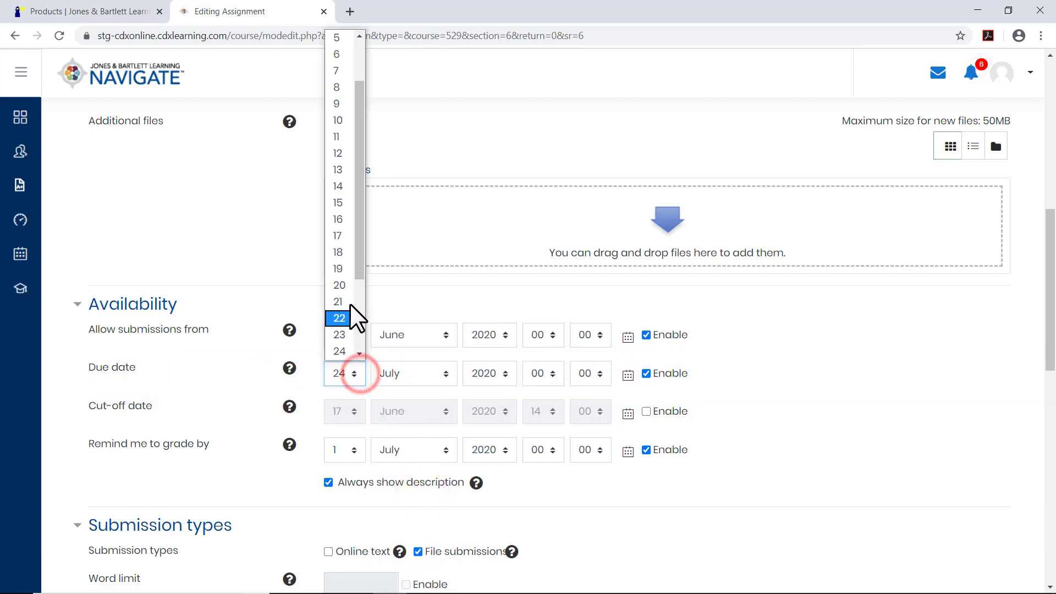
click(340, 159)
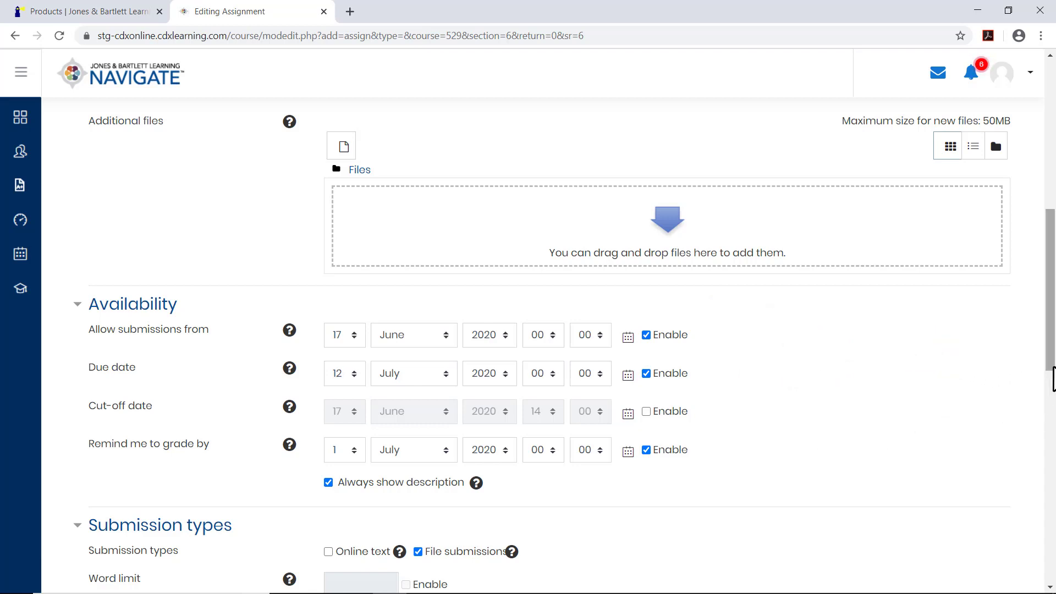
Step: In the submission settings, have attempts reopened manually and set the maximum attempts to 2
drag(1050, 365, 1054, 495)
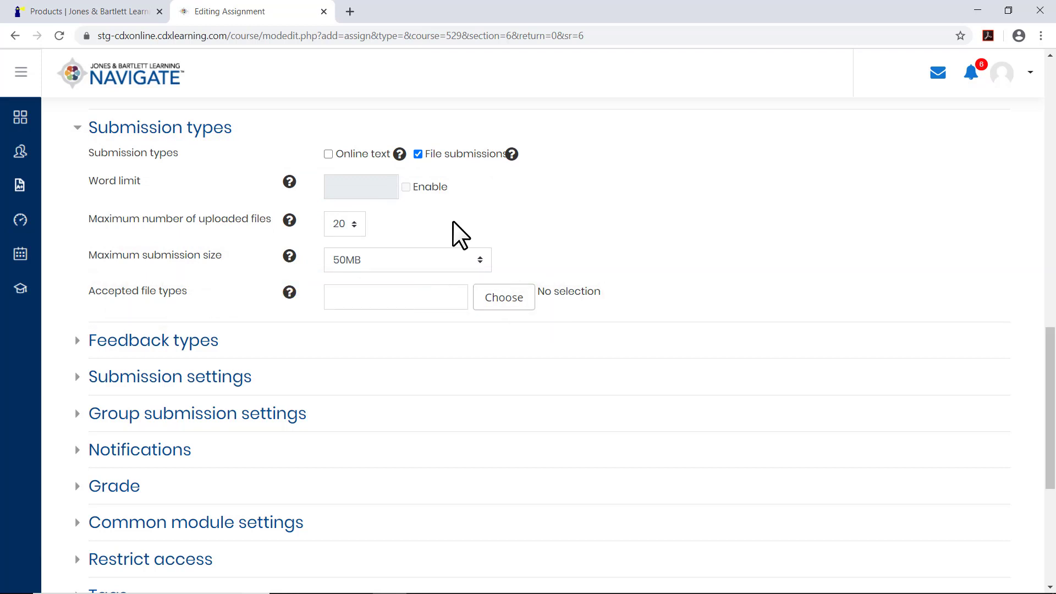
click(247, 376)
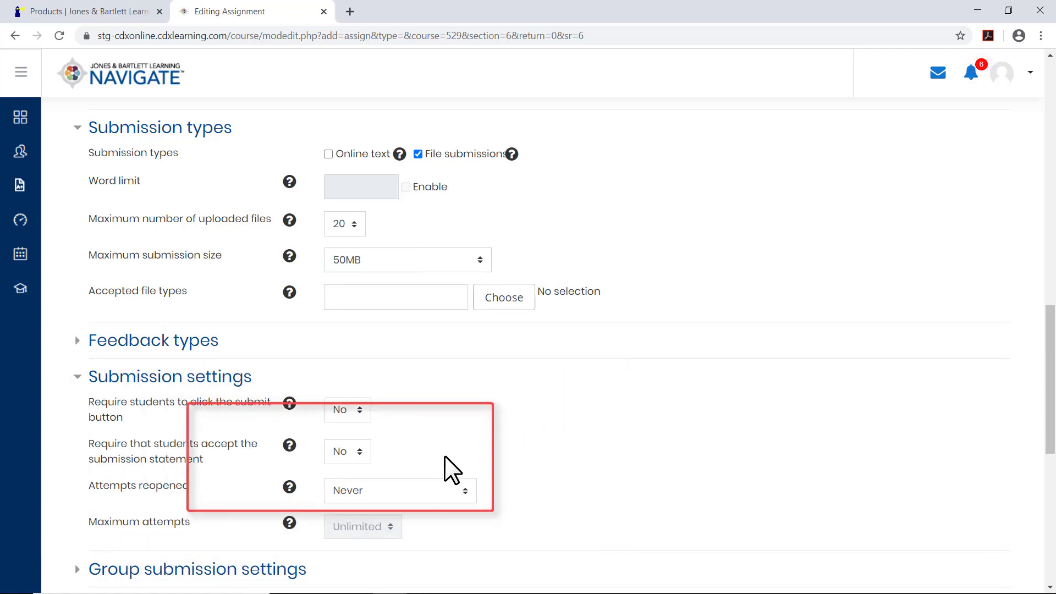
click(465, 493)
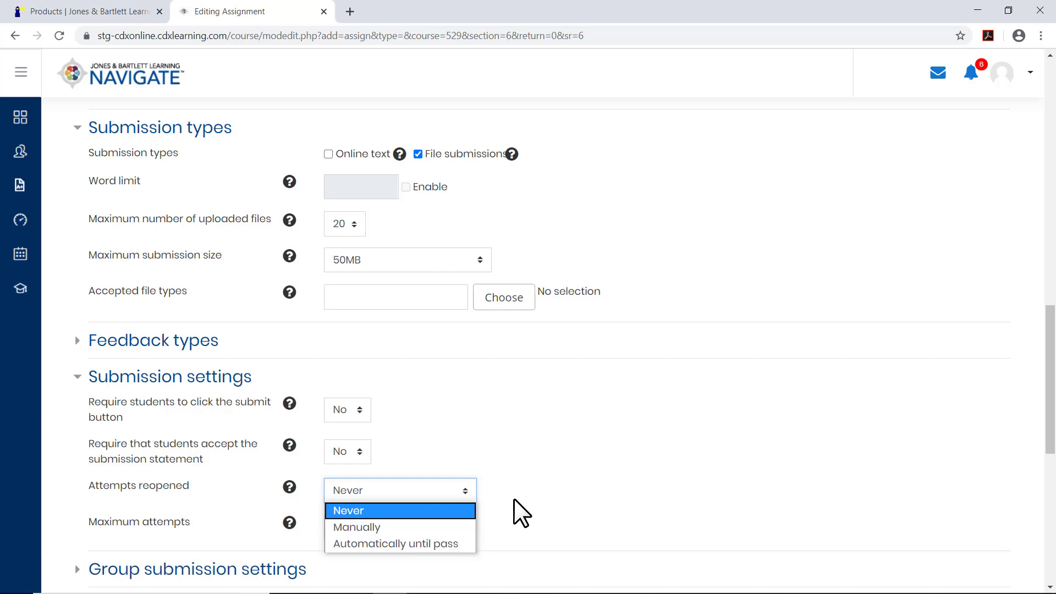
click(452, 525)
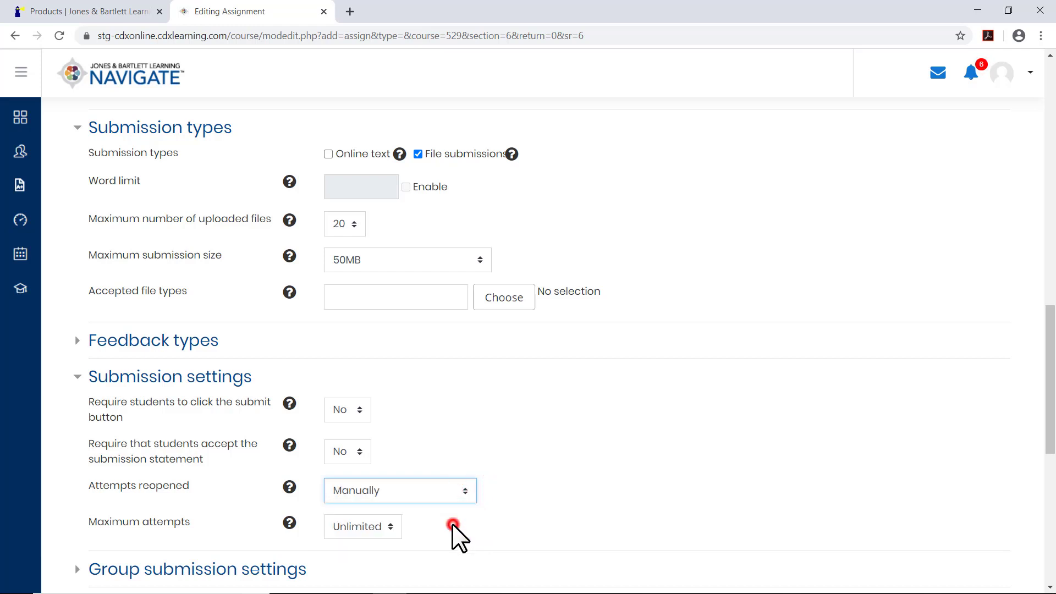
click(395, 526)
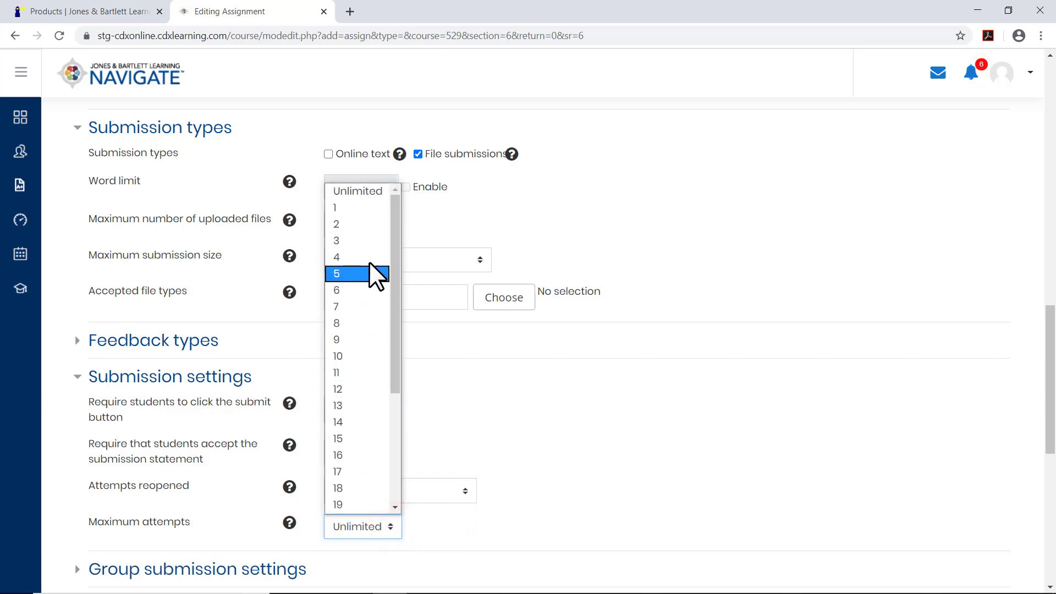
click(364, 227)
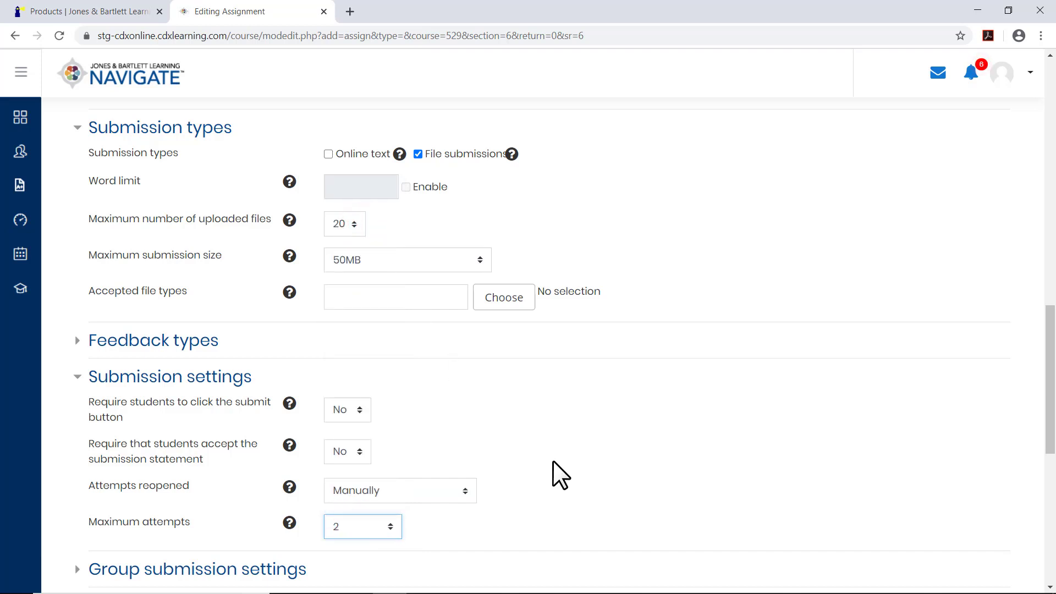
Step: In the assignment's grade settings, review the grade types and set the grade category to Exams 2
drag(1051, 434, 1053, 555)
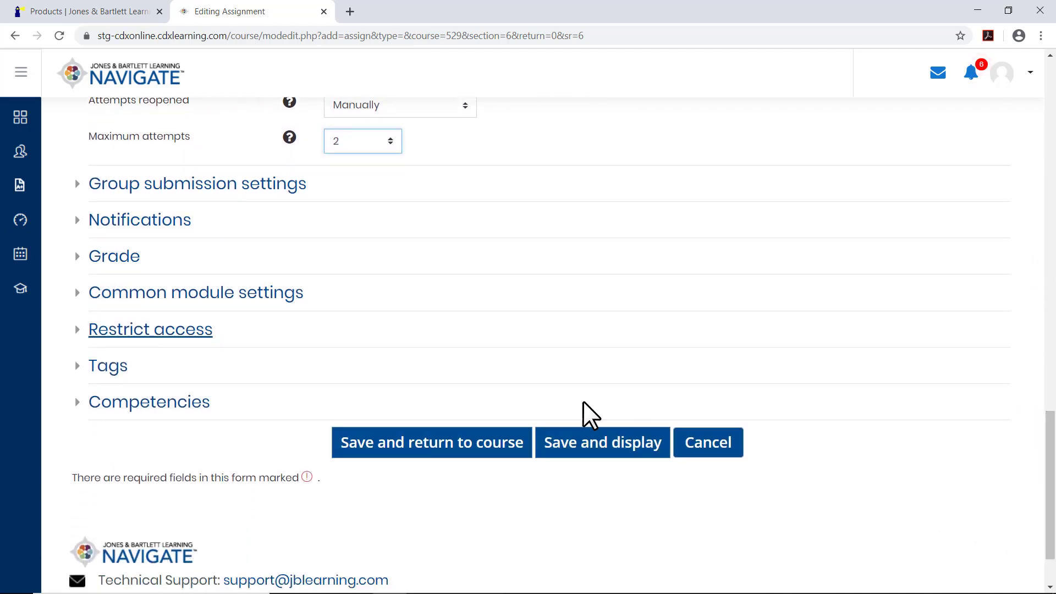
click(110, 259)
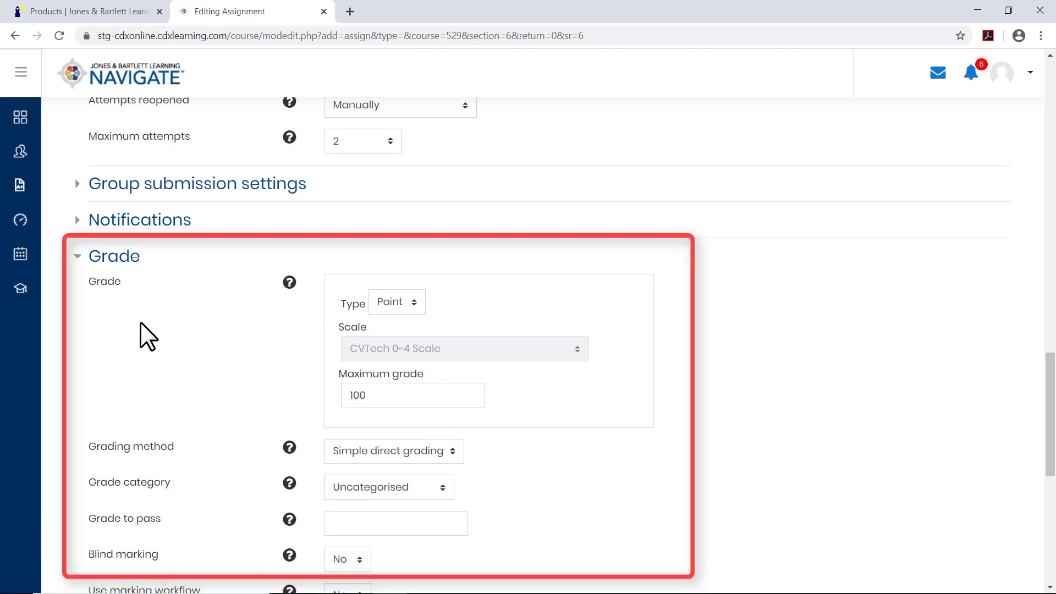
click(418, 304)
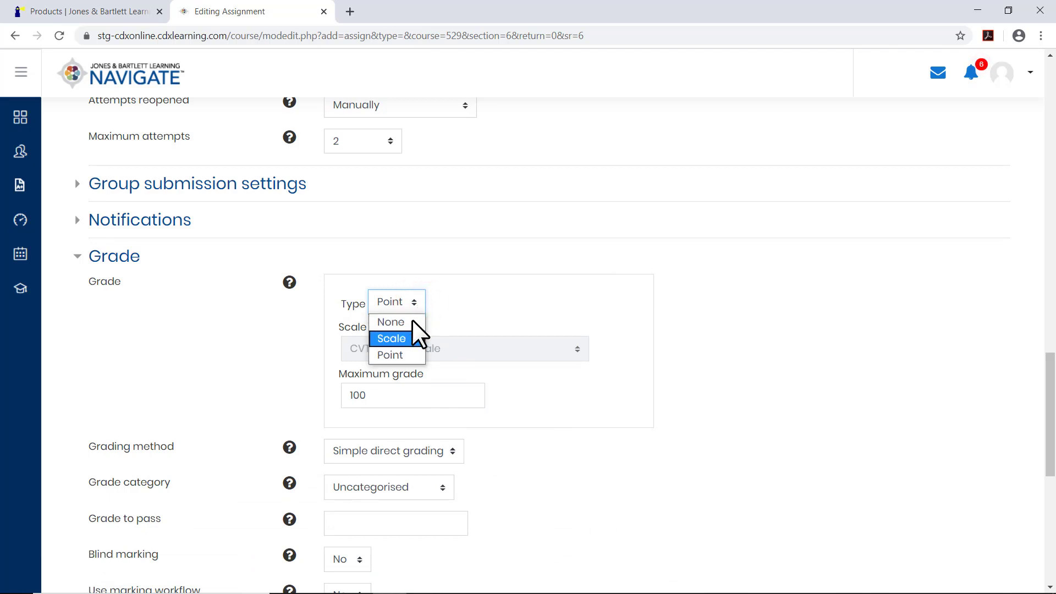
click(407, 335)
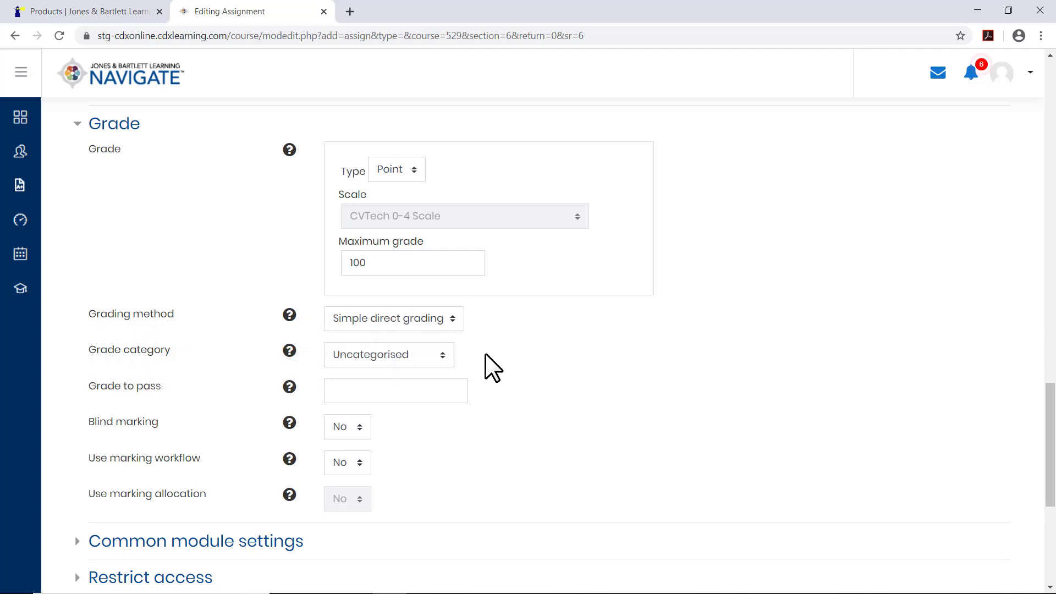
click(442, 358)
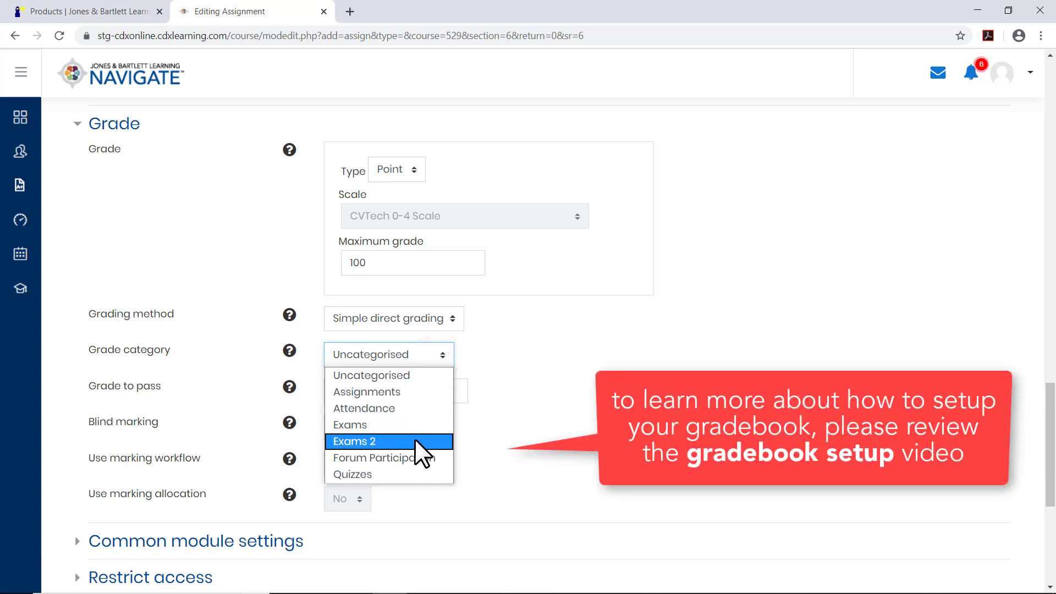
click(414, 440)
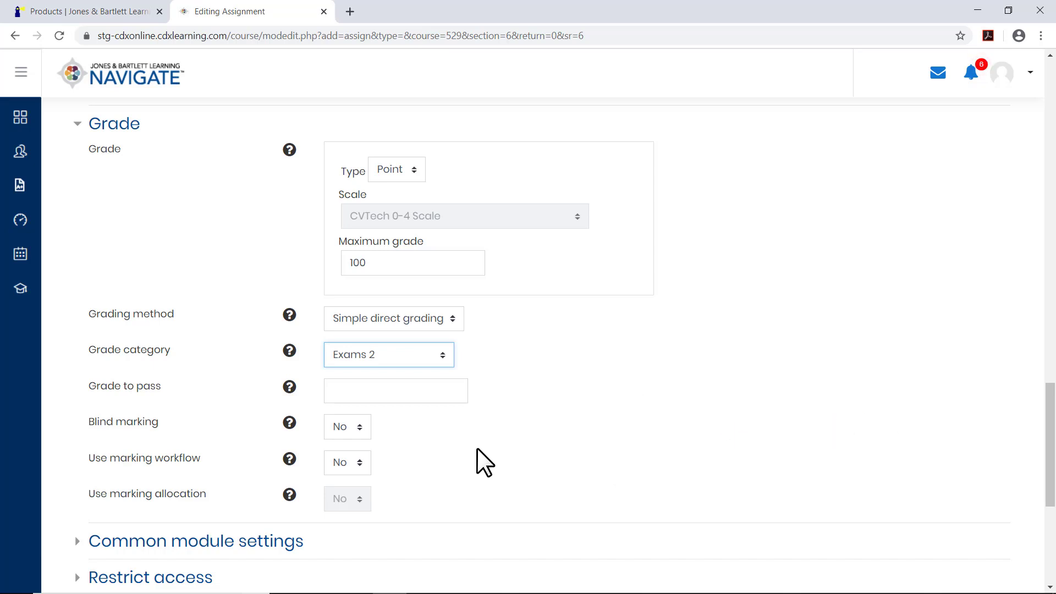
Step: Set the grade to pass to 70 and enable blind marking for the assignment
click(421, 394)
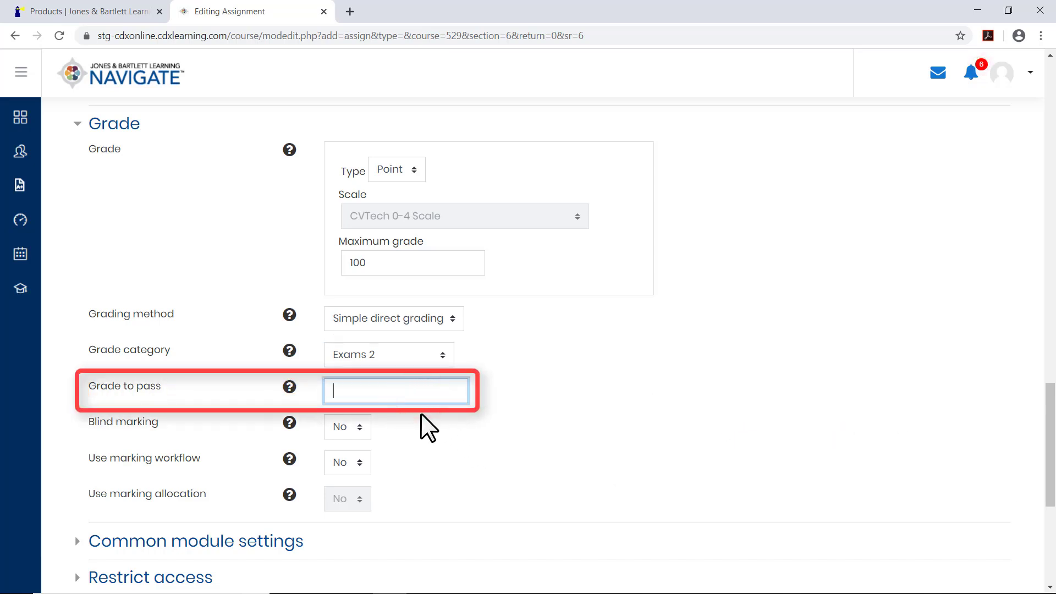
text(70)
click(427, 435)
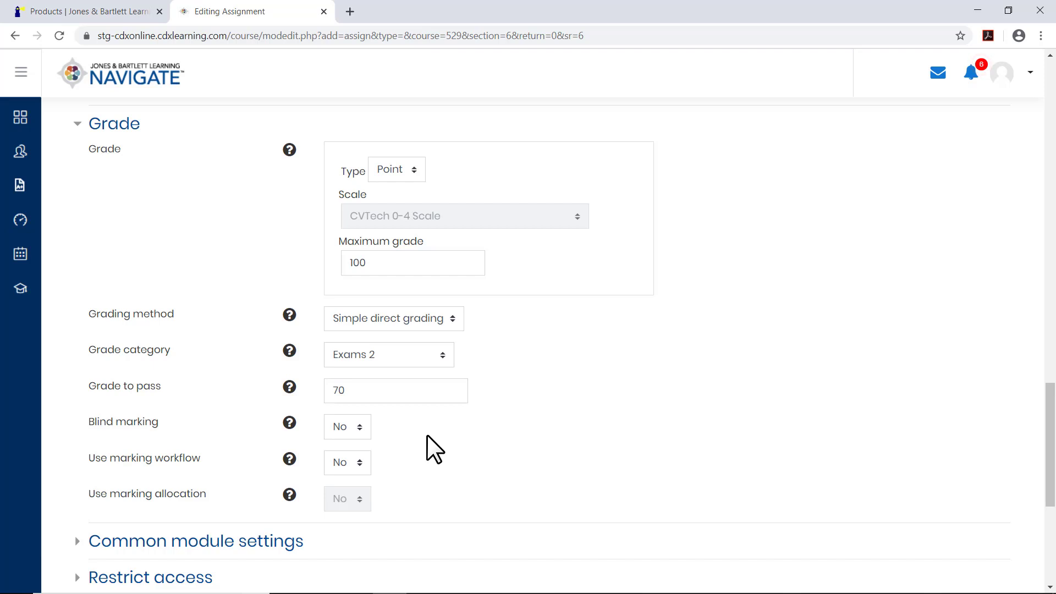
click(365, 431)
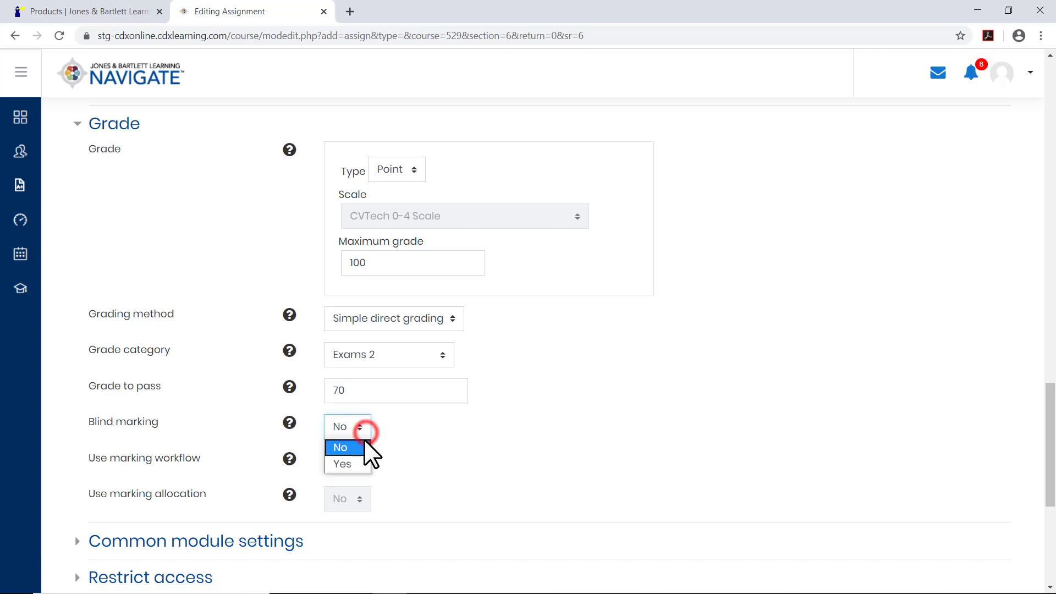
click(355, 461)
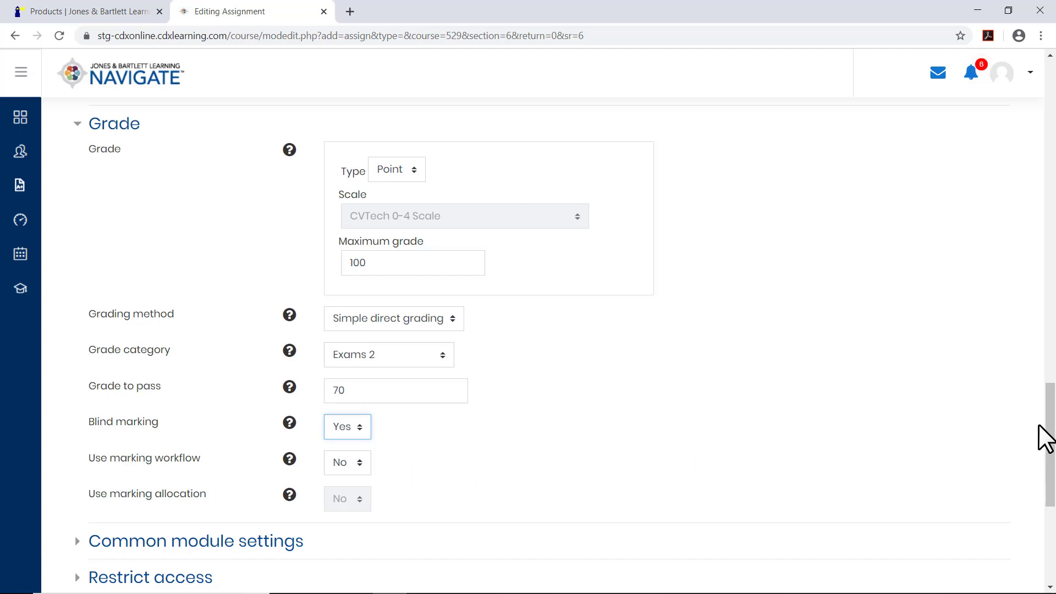
Step: Save the assignment, display its page, and look over the grading summary
drag(1046, 421, 1053, 488)
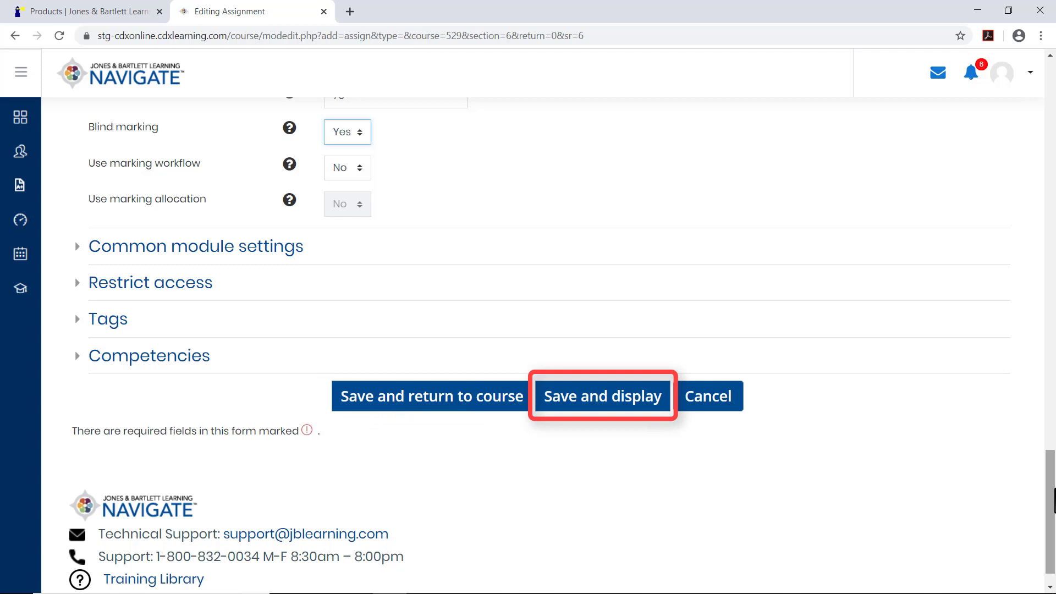
click(573, 410)
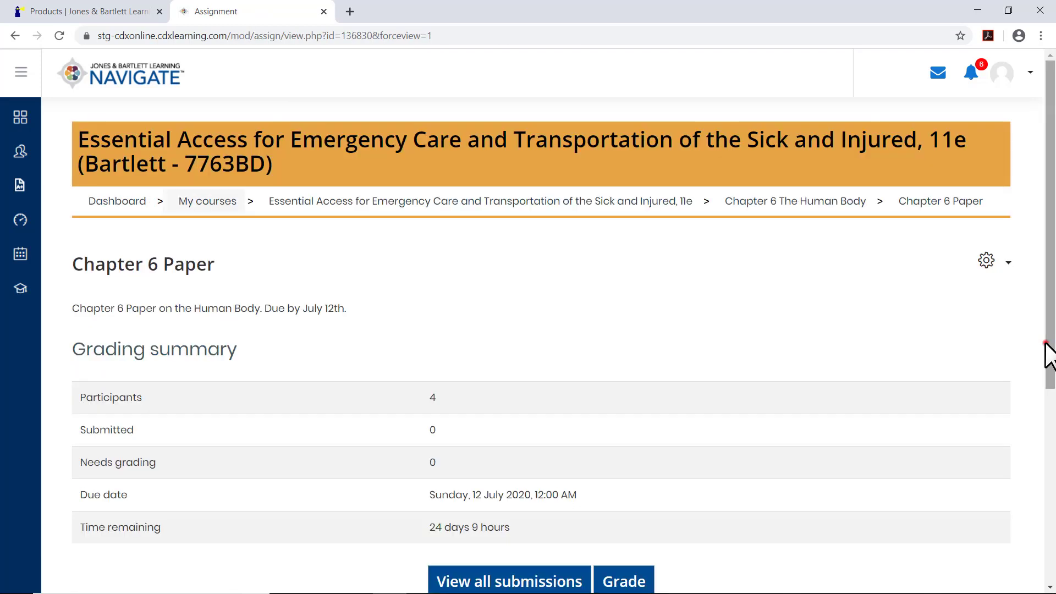
drag(1049, 348, 1052, 437)
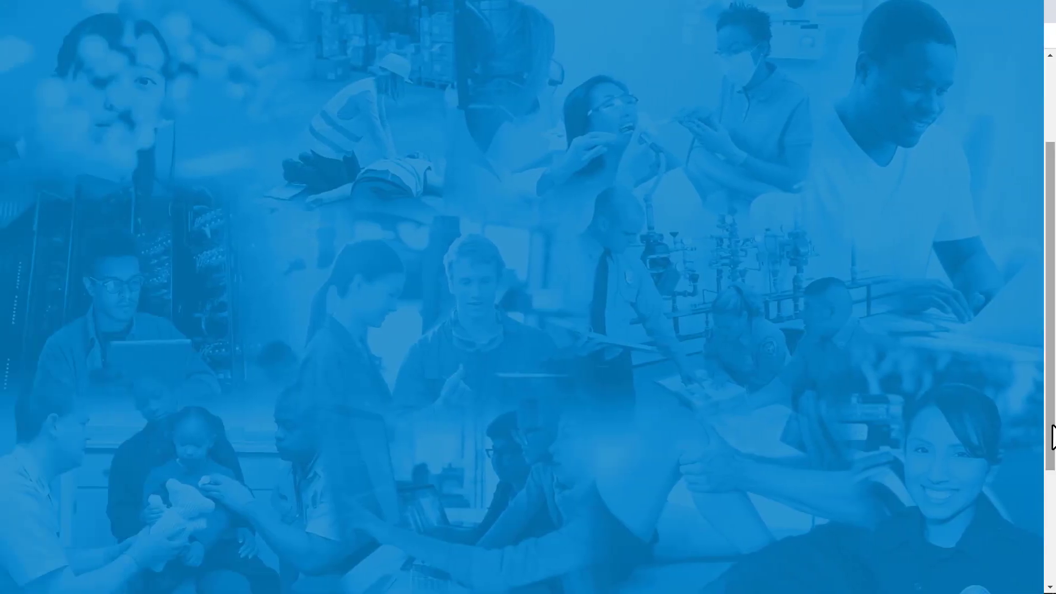